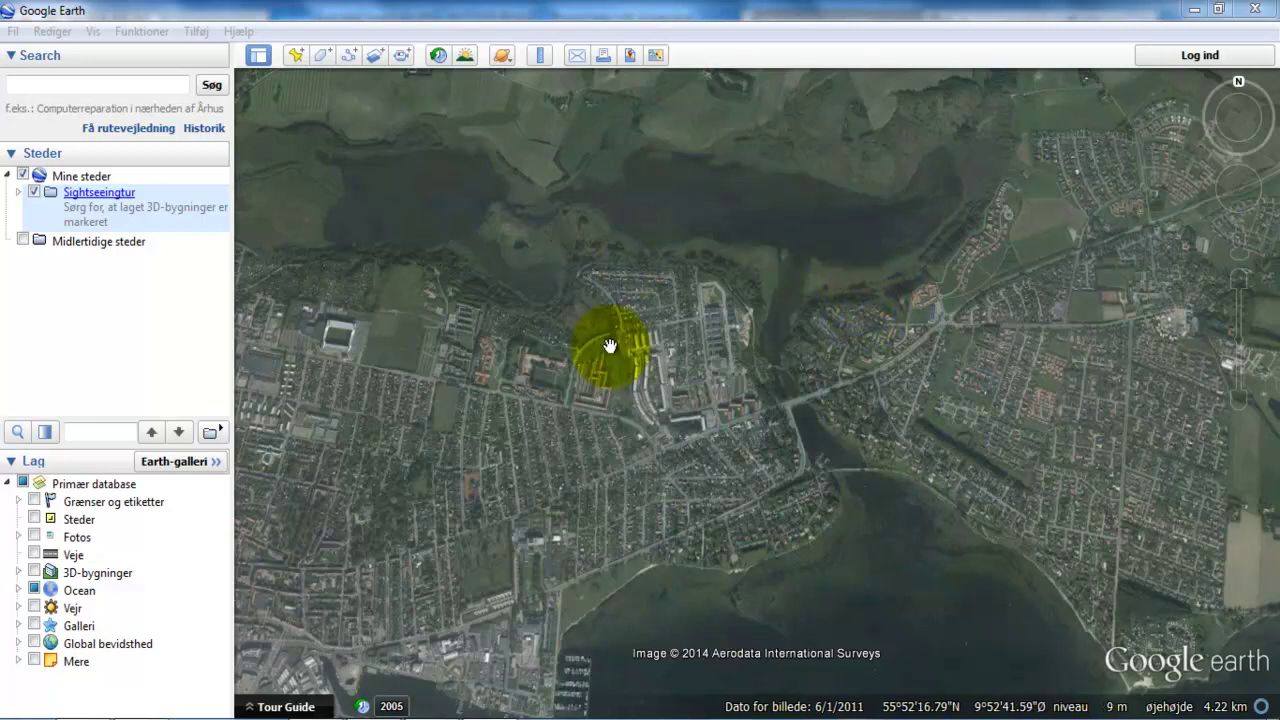
Step: In Indstillinger, set 3D-visning measurement units to Meter, kilometer and apply
click(135, 33)
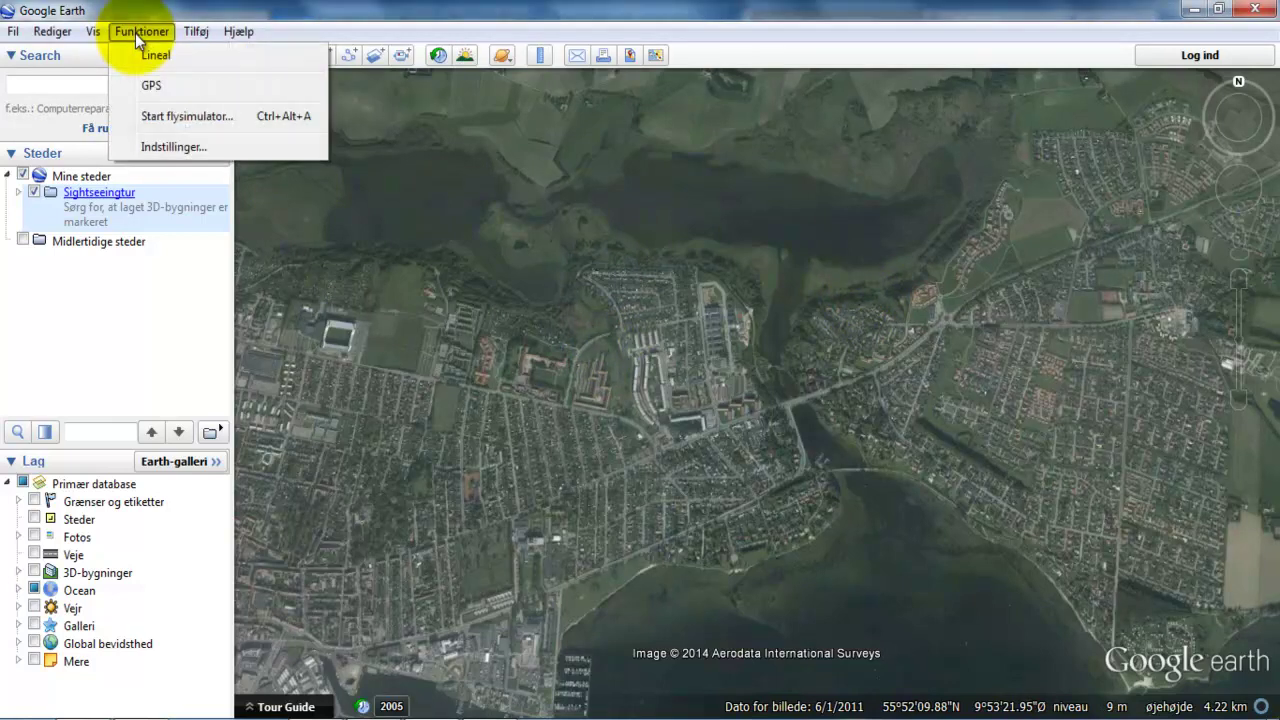
click(181, 148)
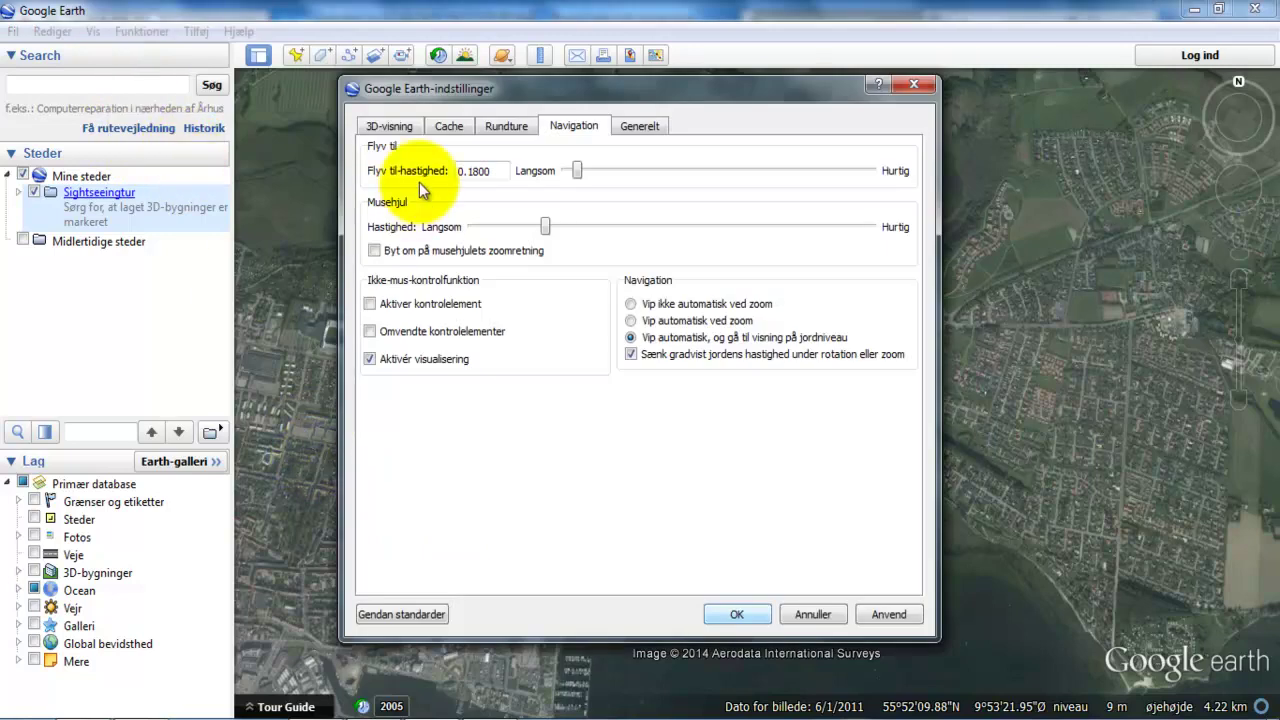
click(399, 127)
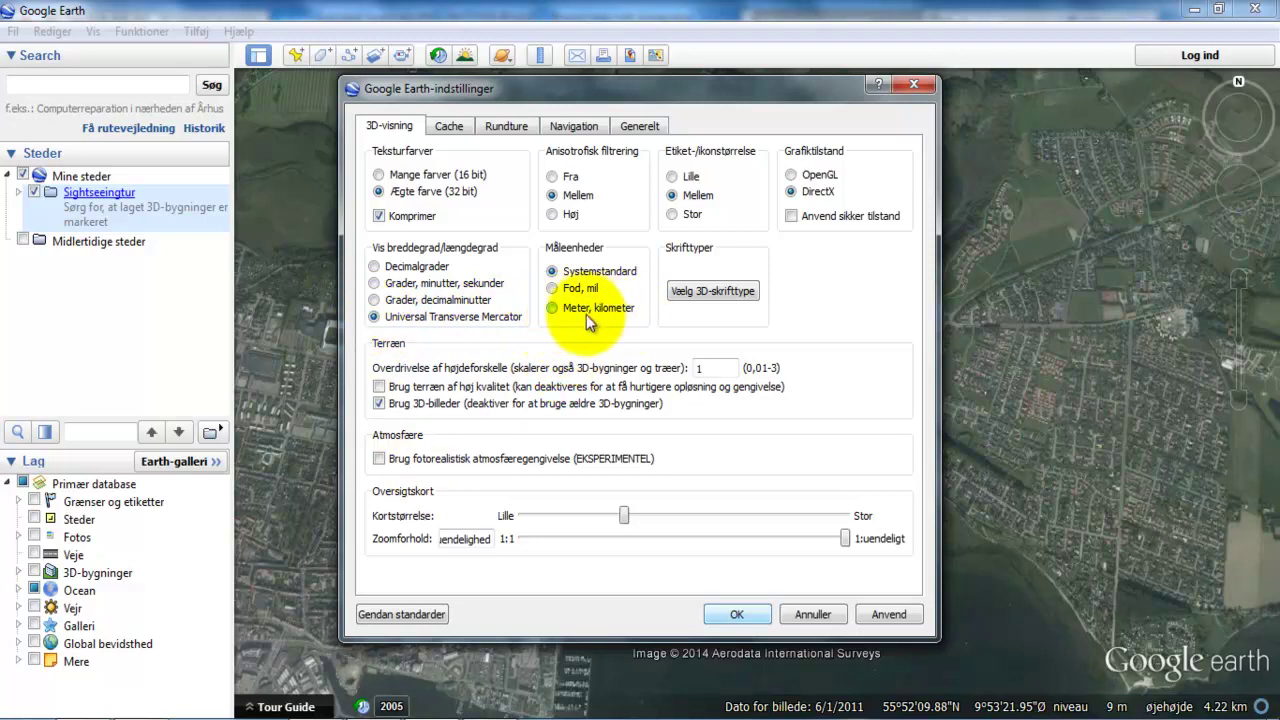
click(553, 308)
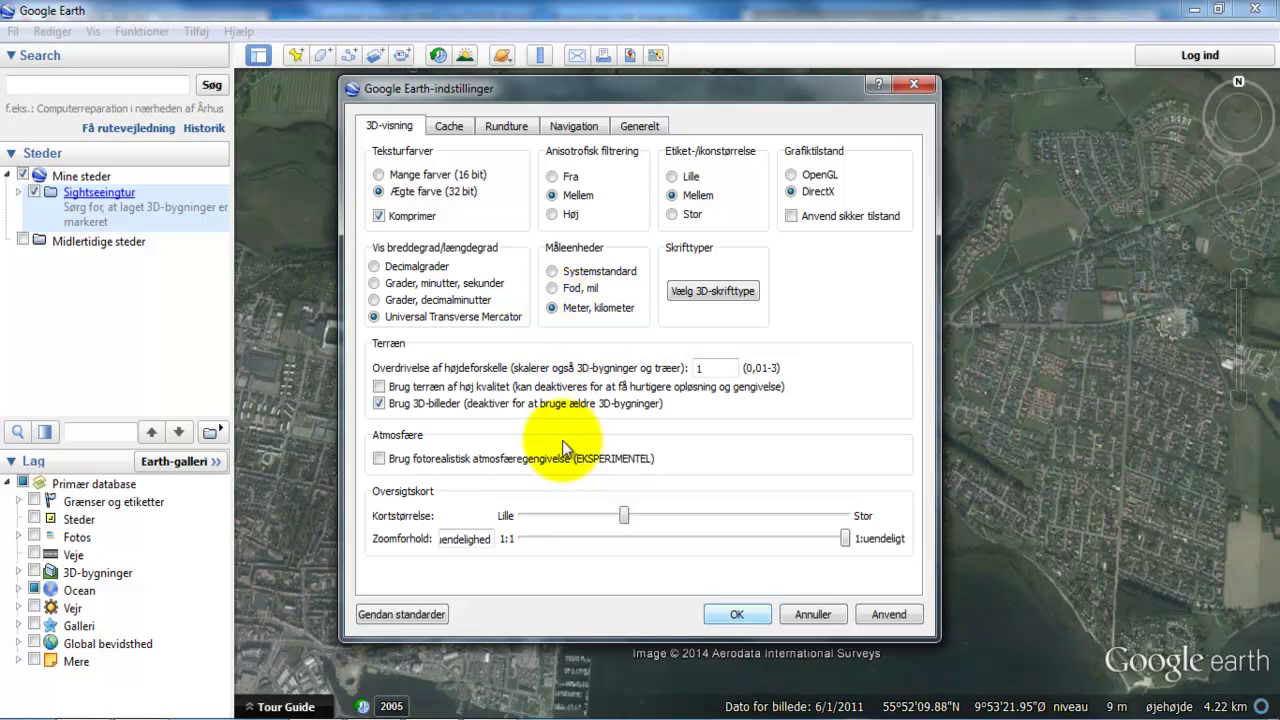
click(889, 614)
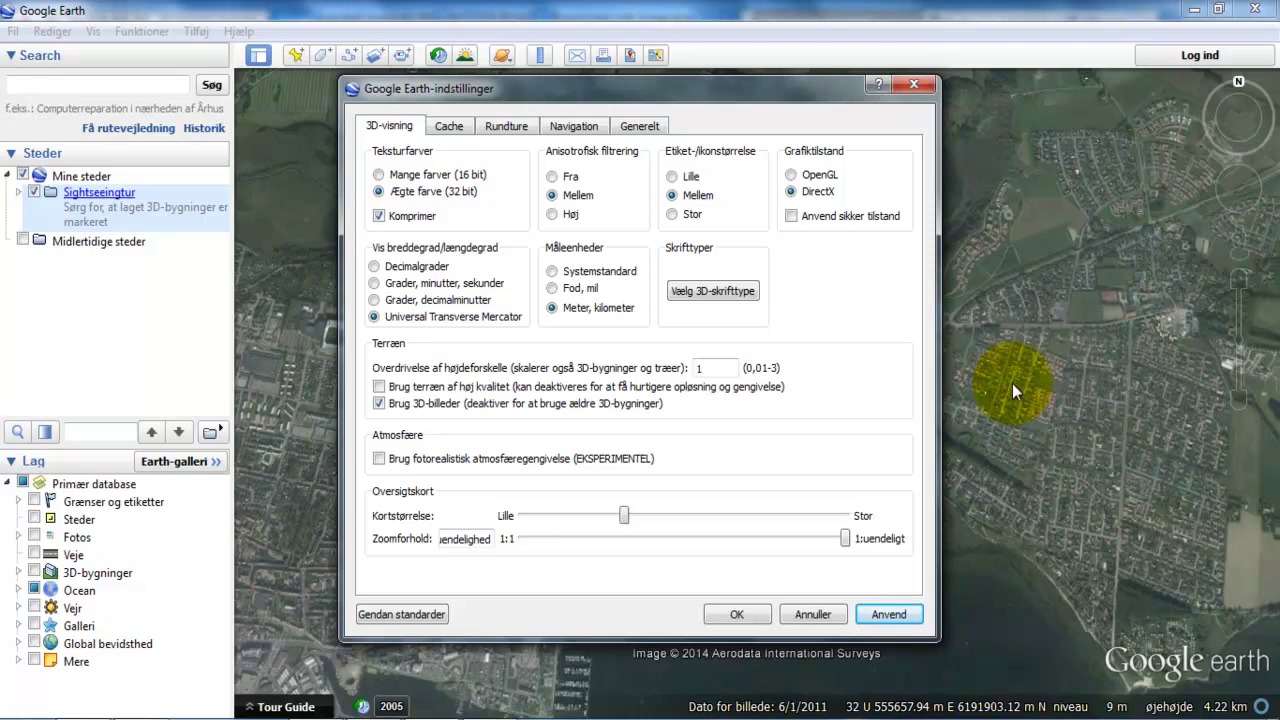
Step: Select 'Vip ikke automatisk ved zoom' on the Navigation tab and save the options
click(568, 127)
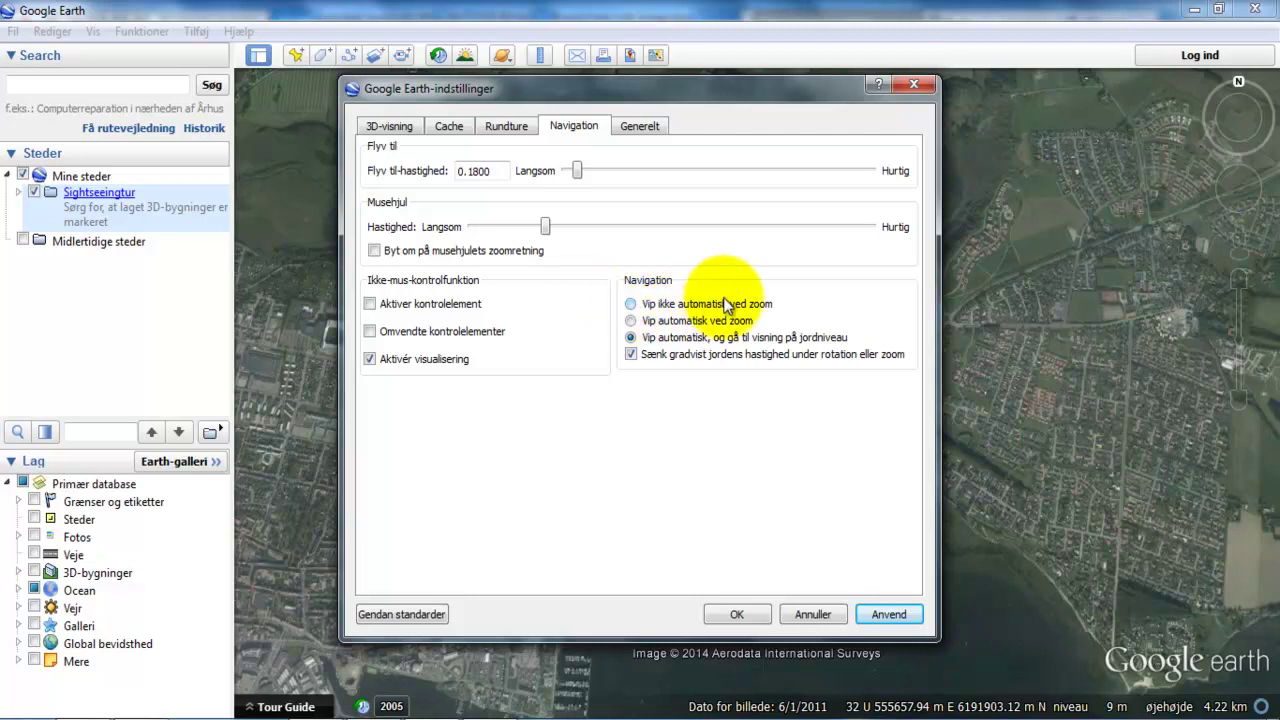
click(634, 305)
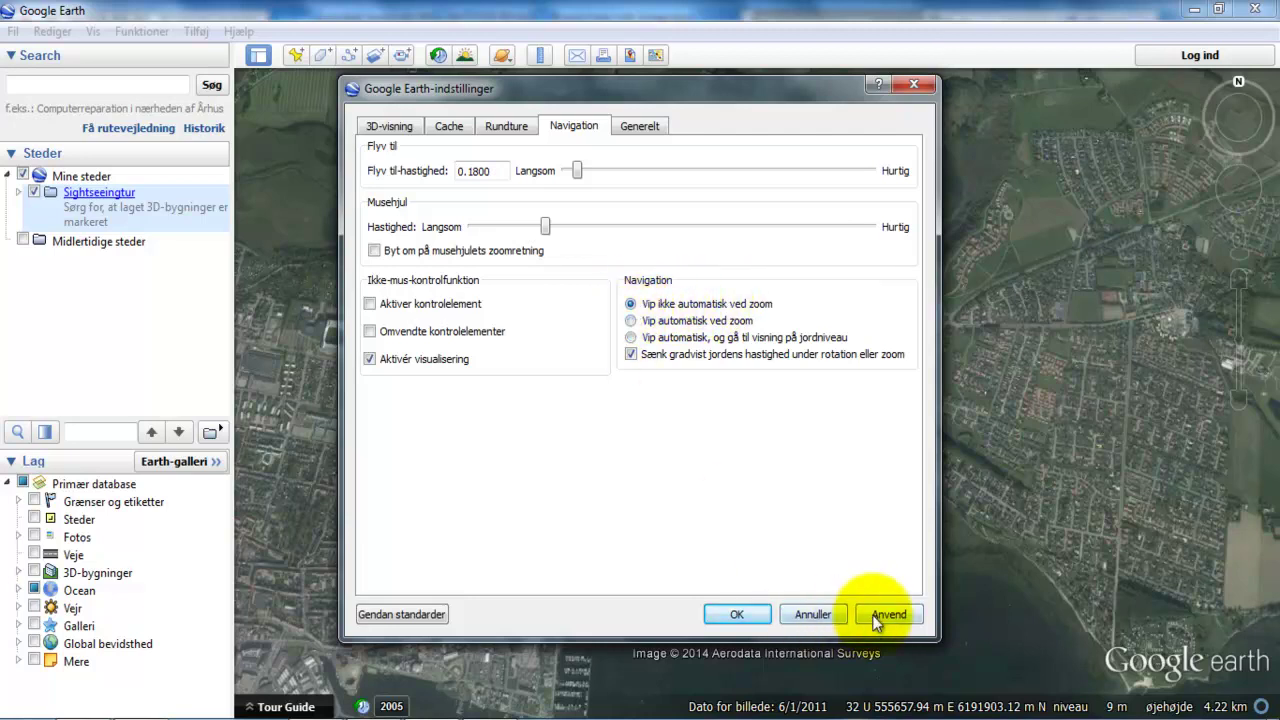
click(729, 615)
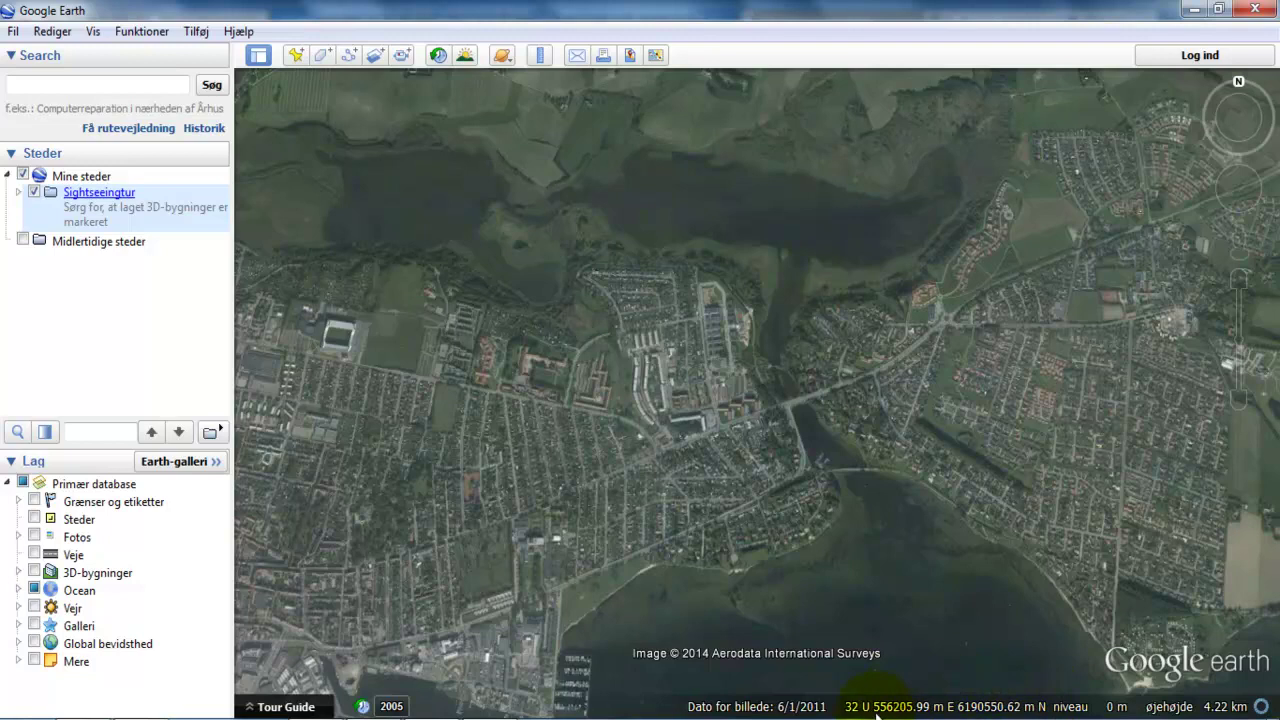
Step: Zoom in twice on the town centre, then zoom back out to about 2.49 km altitude
double_click(737, 383)
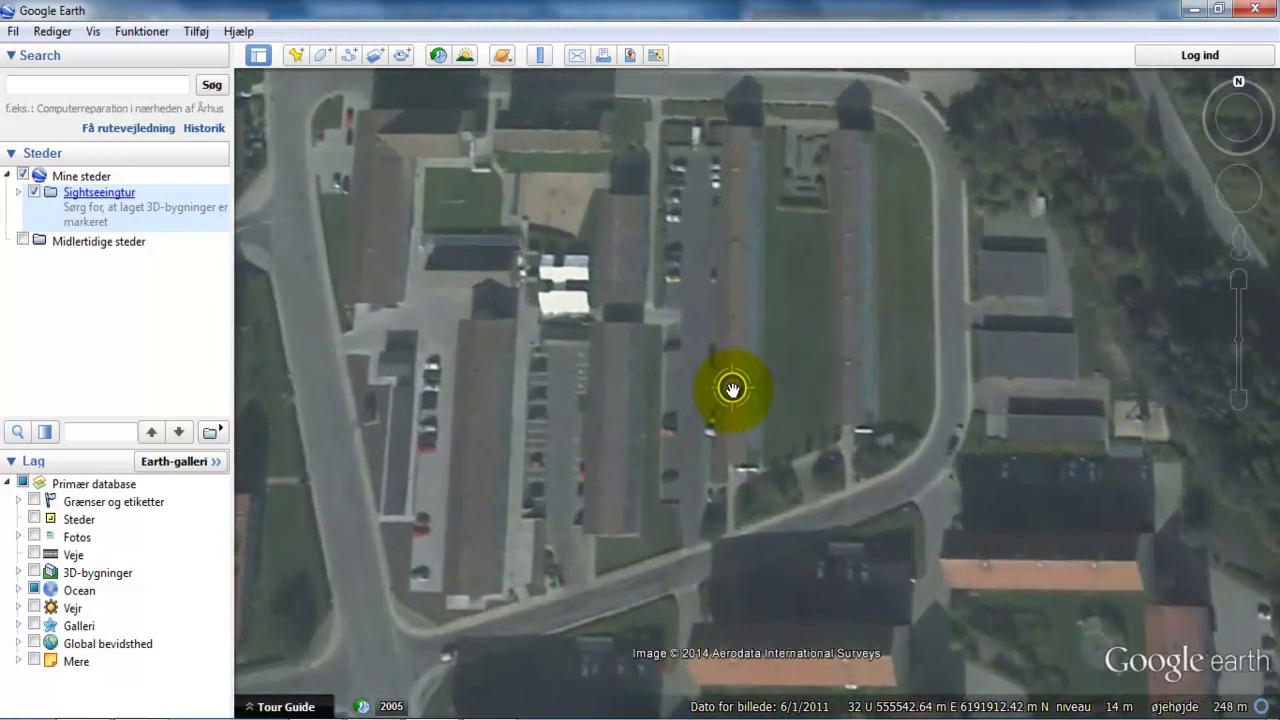
double_click(733, 390)
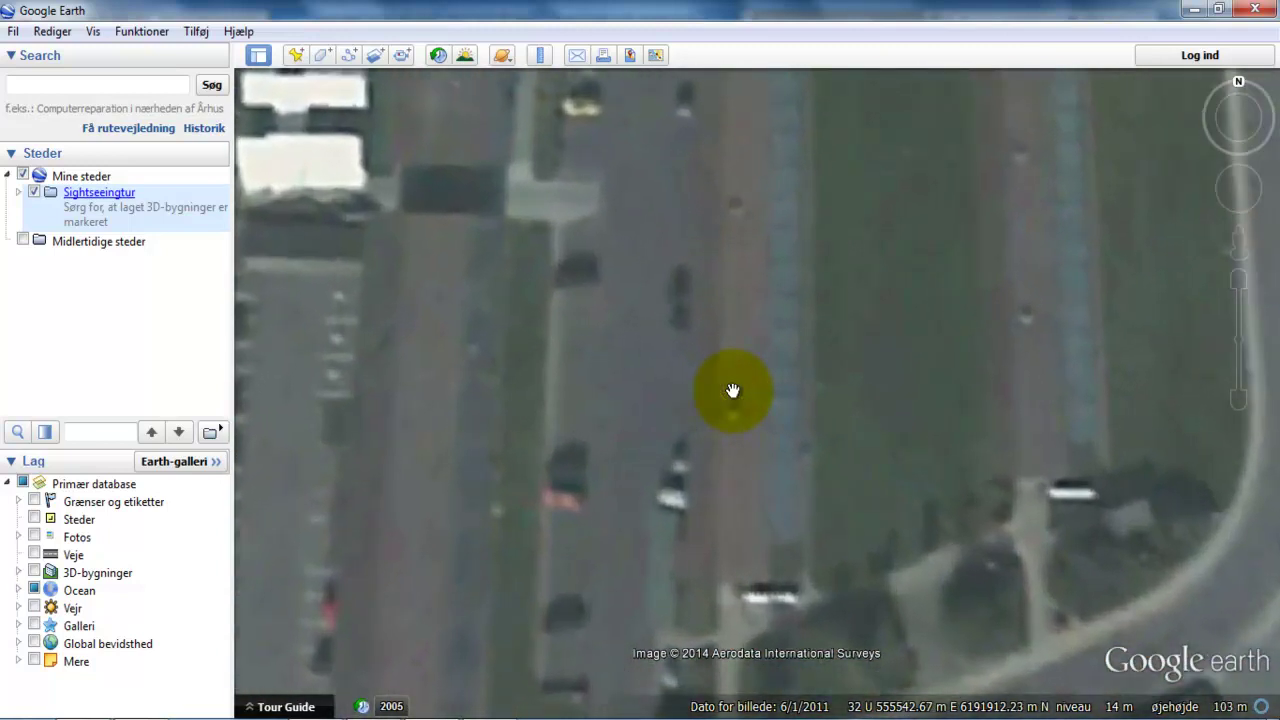
scroll(732, 390, down, 5)
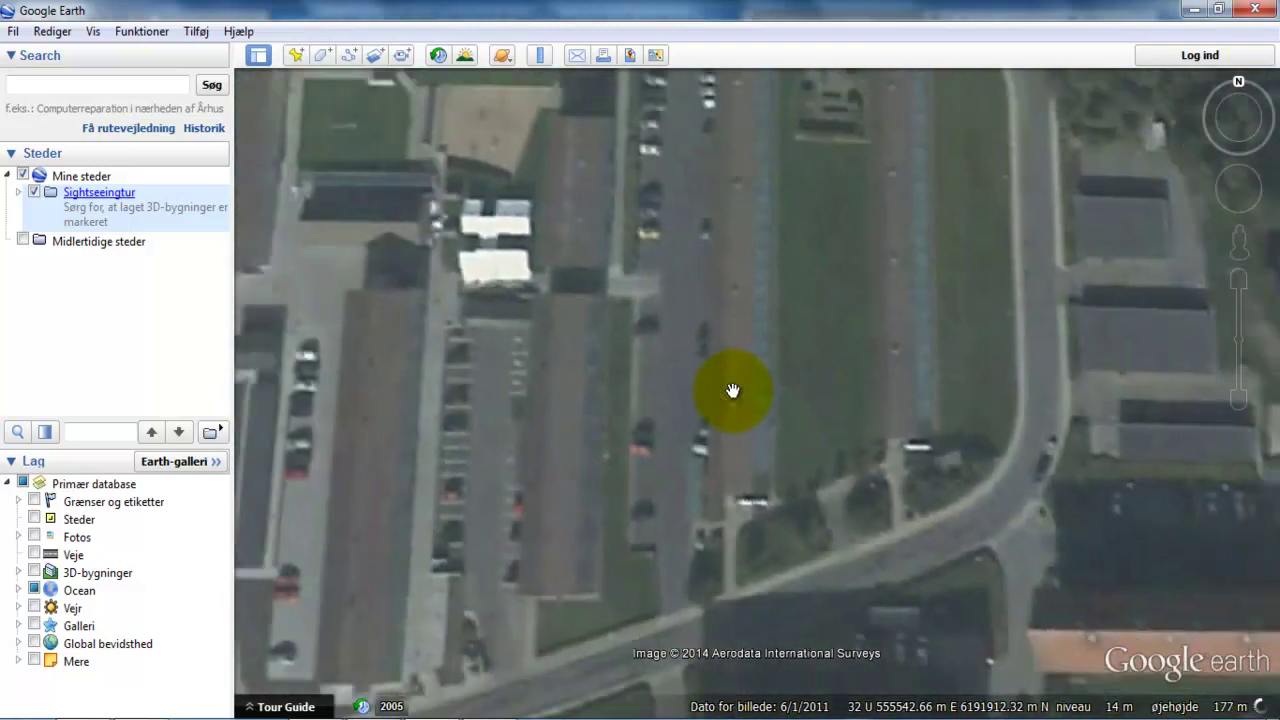
scroll(732, 390, down, 5)
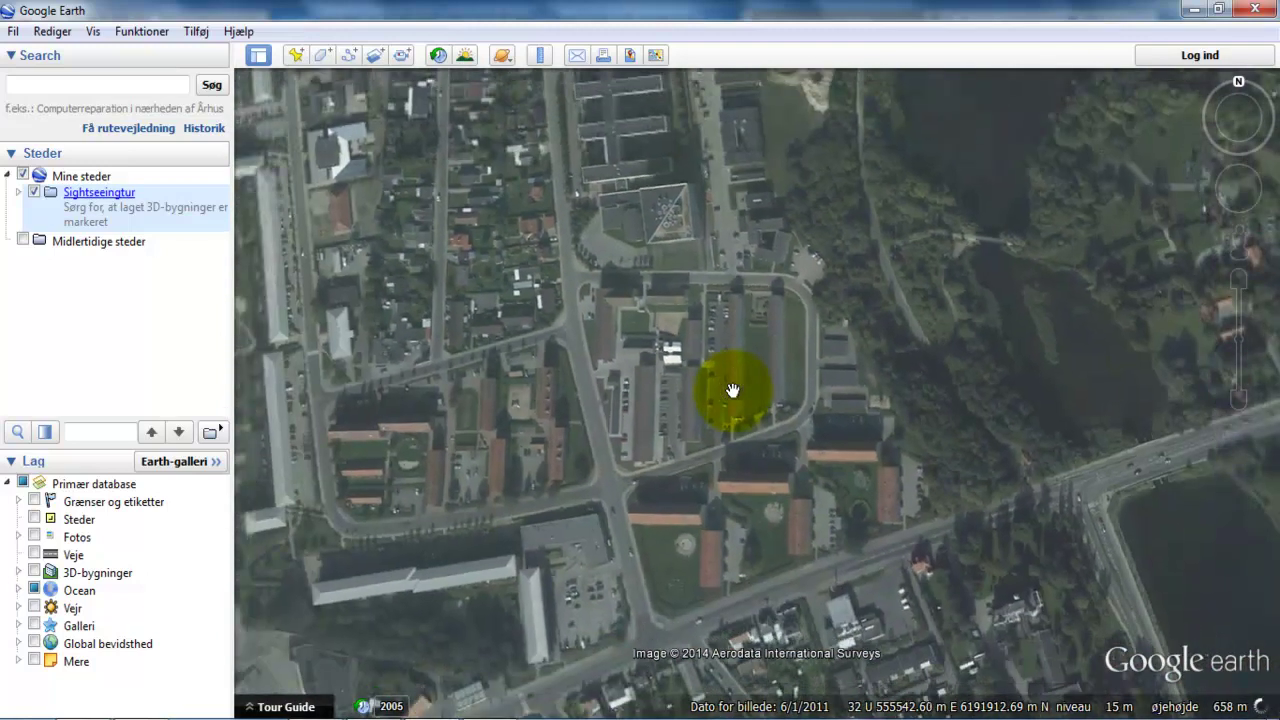
scroll(732, 390, down, 3)
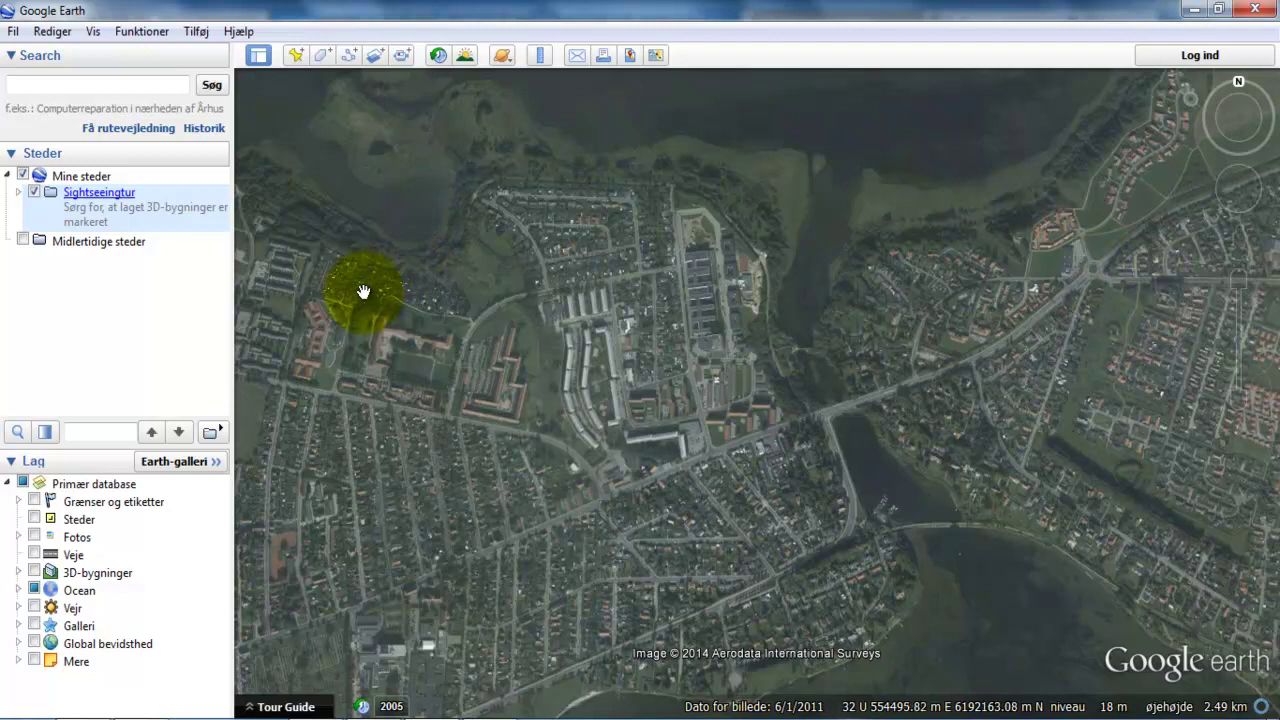
Step: Add a new placemark and move it onto the northern lakeshore
click(296, 58)
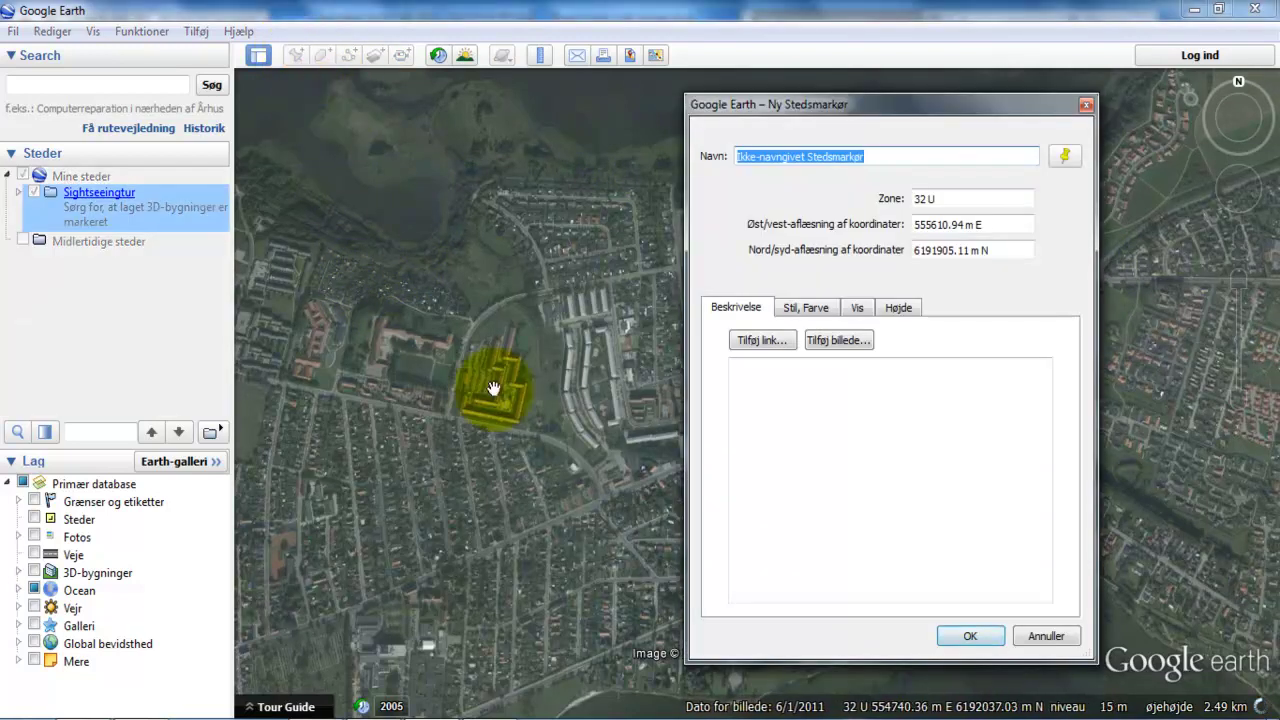
drag(794, 104, 214, 84)
drag(772, 384, 962, 152)
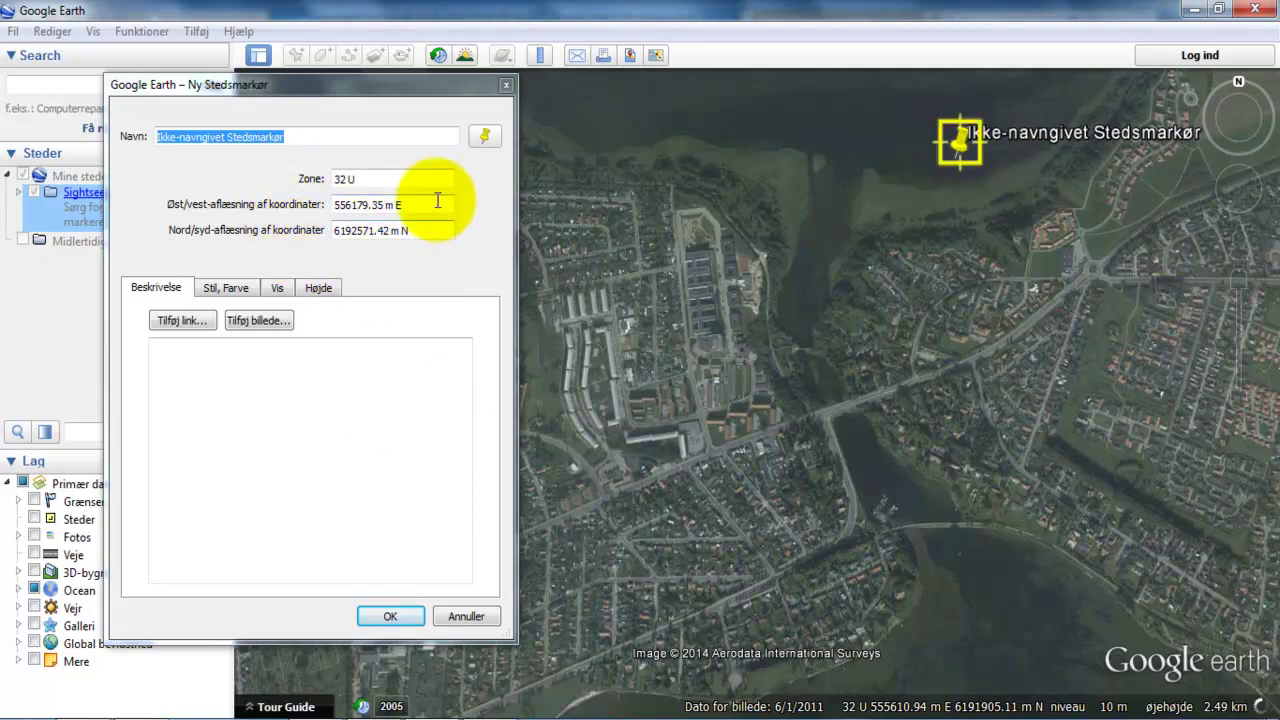
Step: Name the placemark '556179.35 m E,6192571.42 m N' from its coordinate values and save it
click(382, 205)
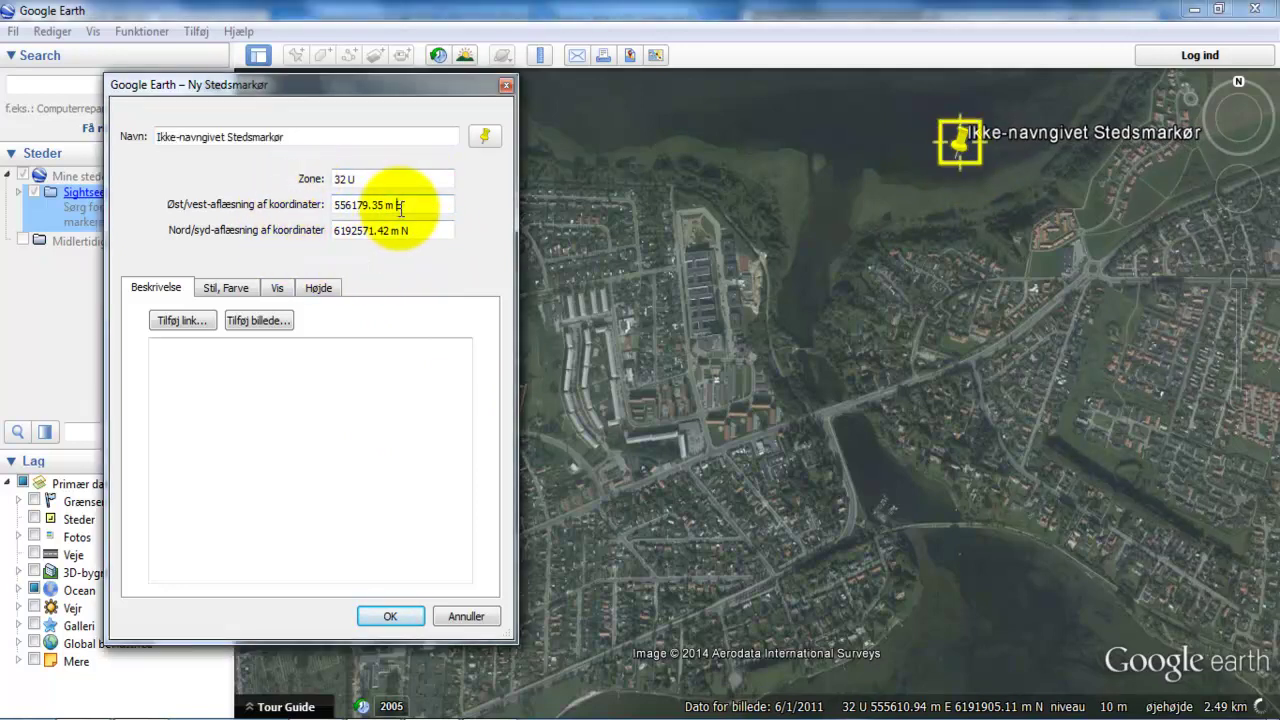
drag(403, 205, 331, 205)
key(ctrl+c)
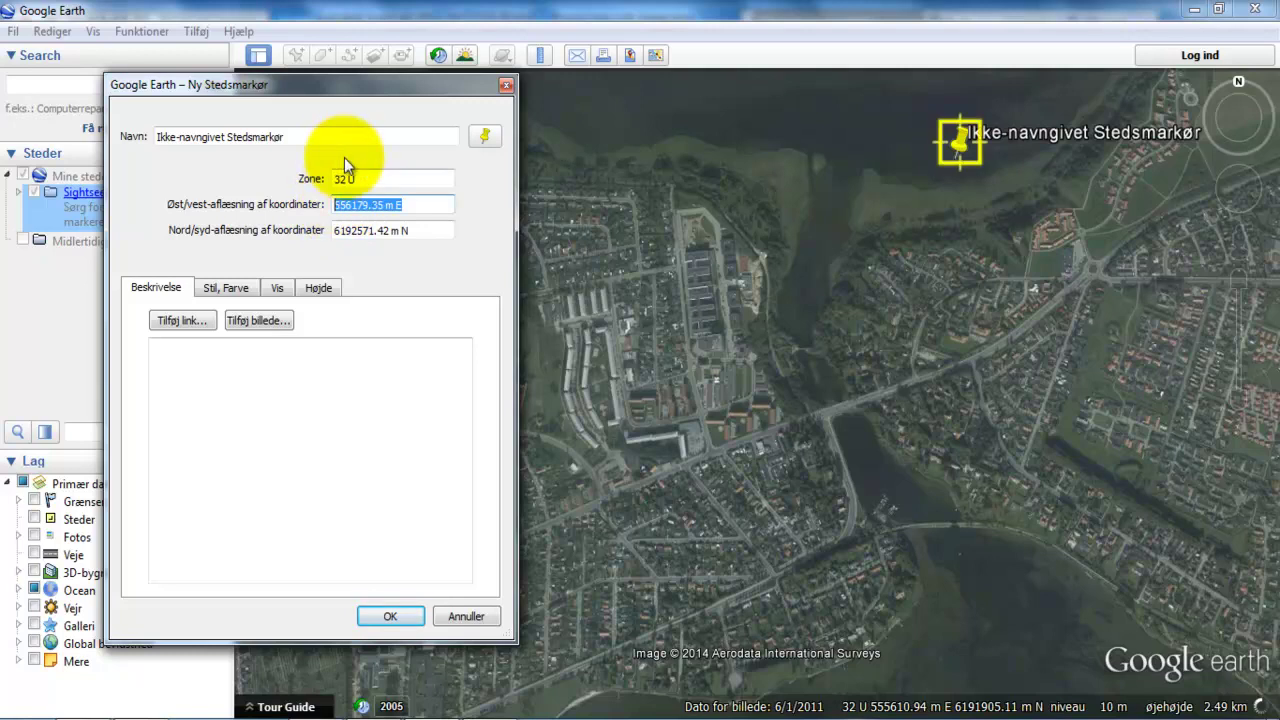
drag(320, 137, 137, 138)
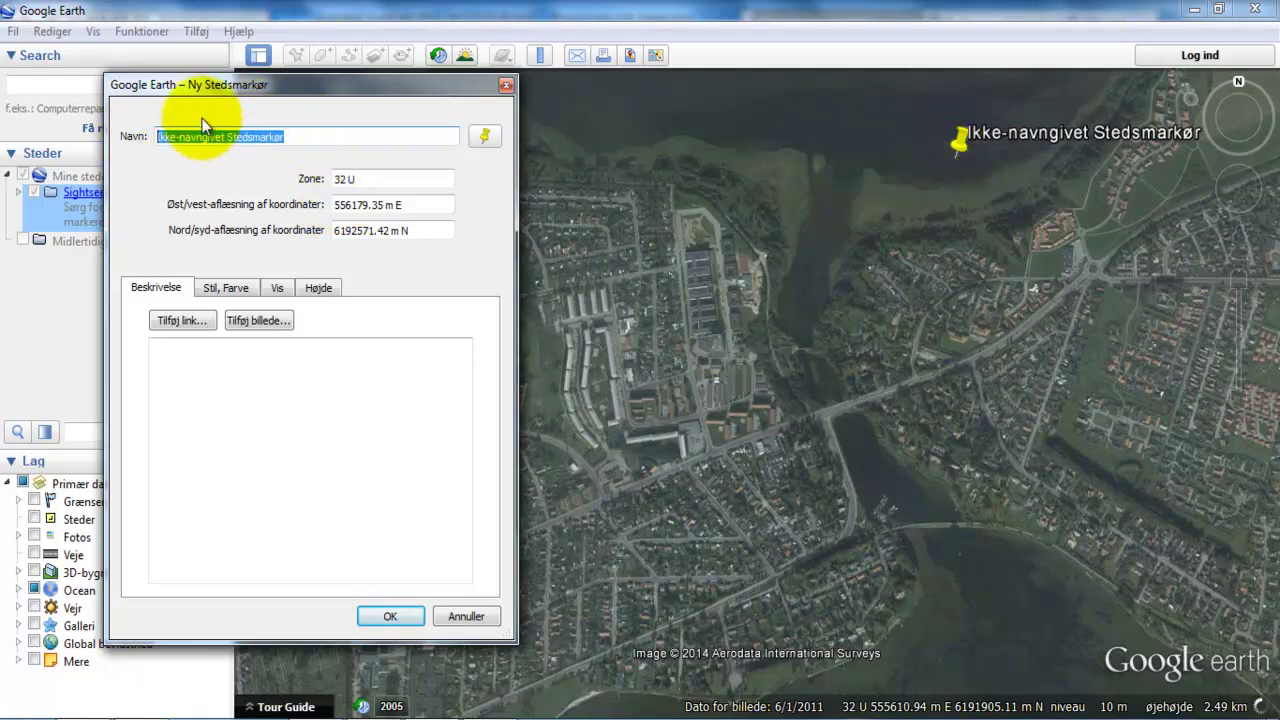
key(ctrl+v)
text(,)
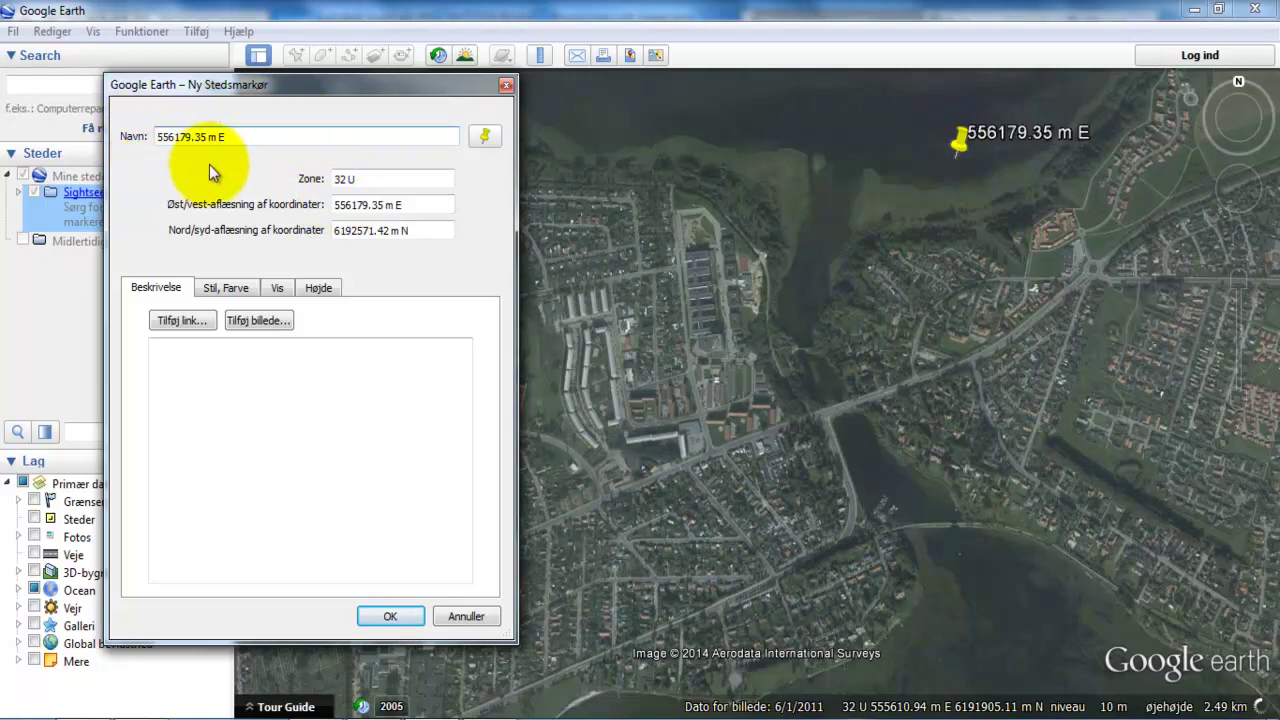
drag(412, 230, 332, 234)
key(ctrl+c)
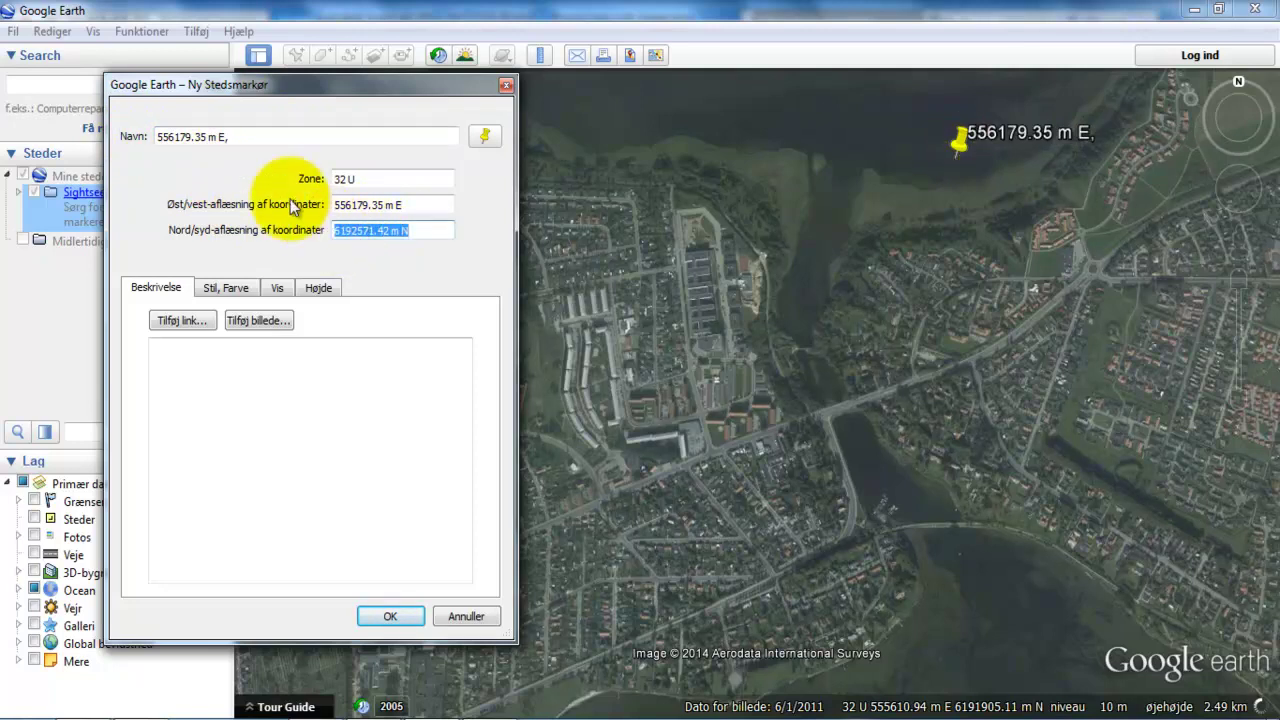
click(266, 136)
key(ctrl+v)
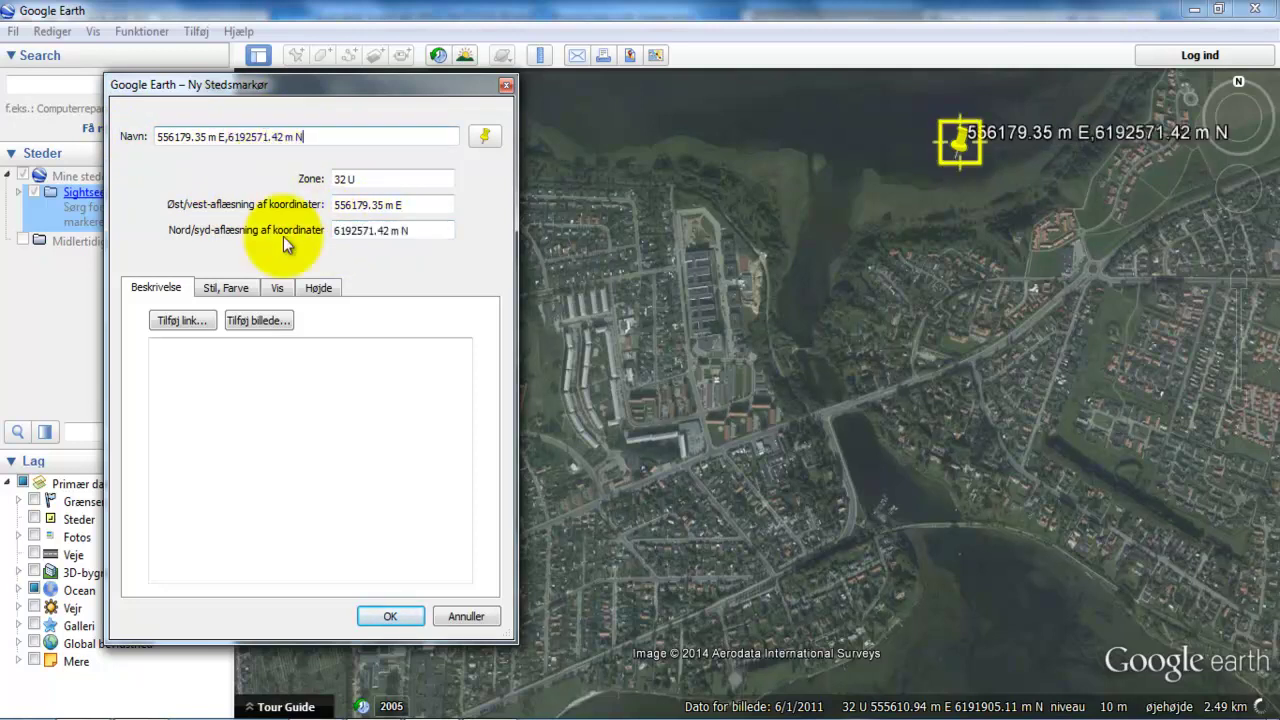
click(392, 615)
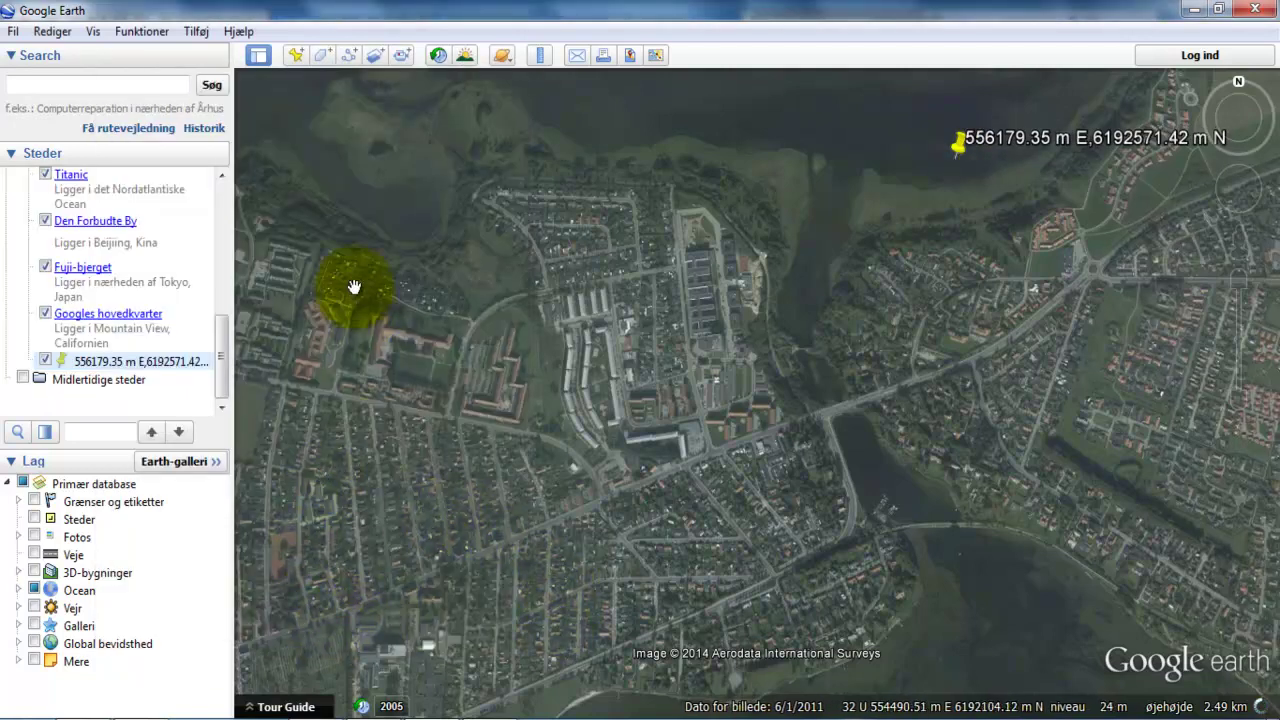
Step: Add a second placemark and move it to the lower-left part of town
click(295, 56)
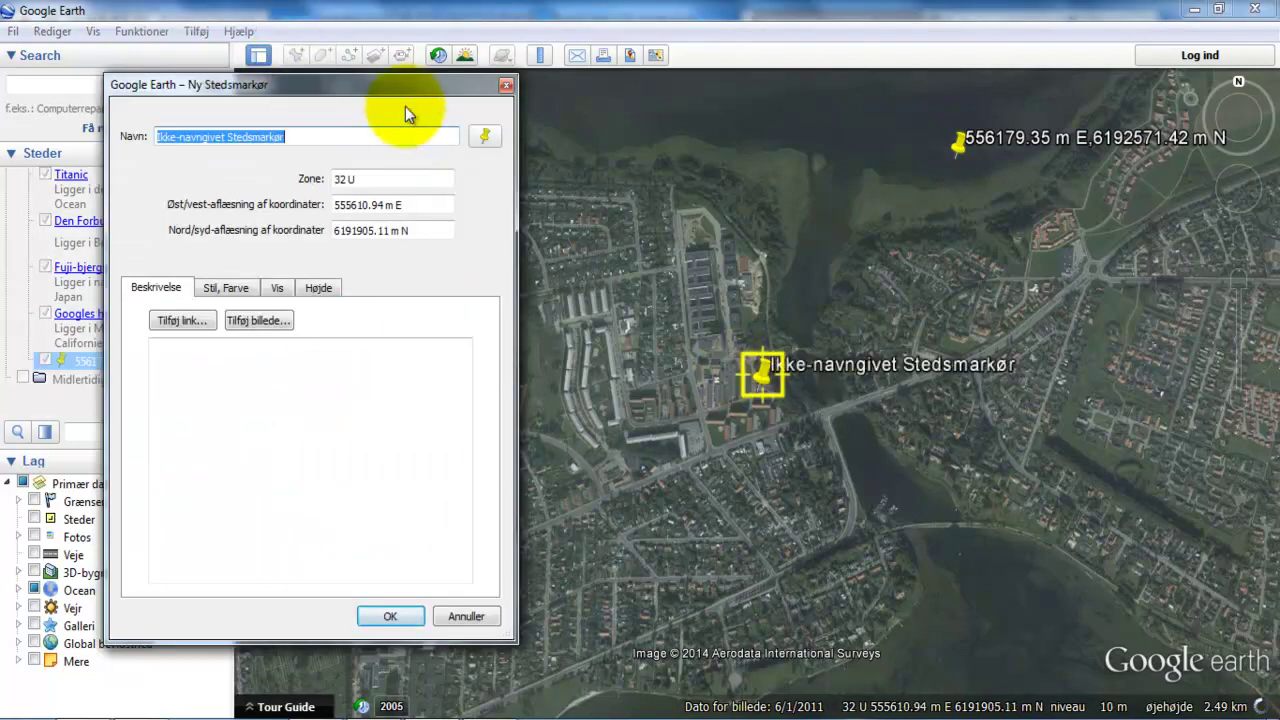
drag(401, 82, 399, 15)
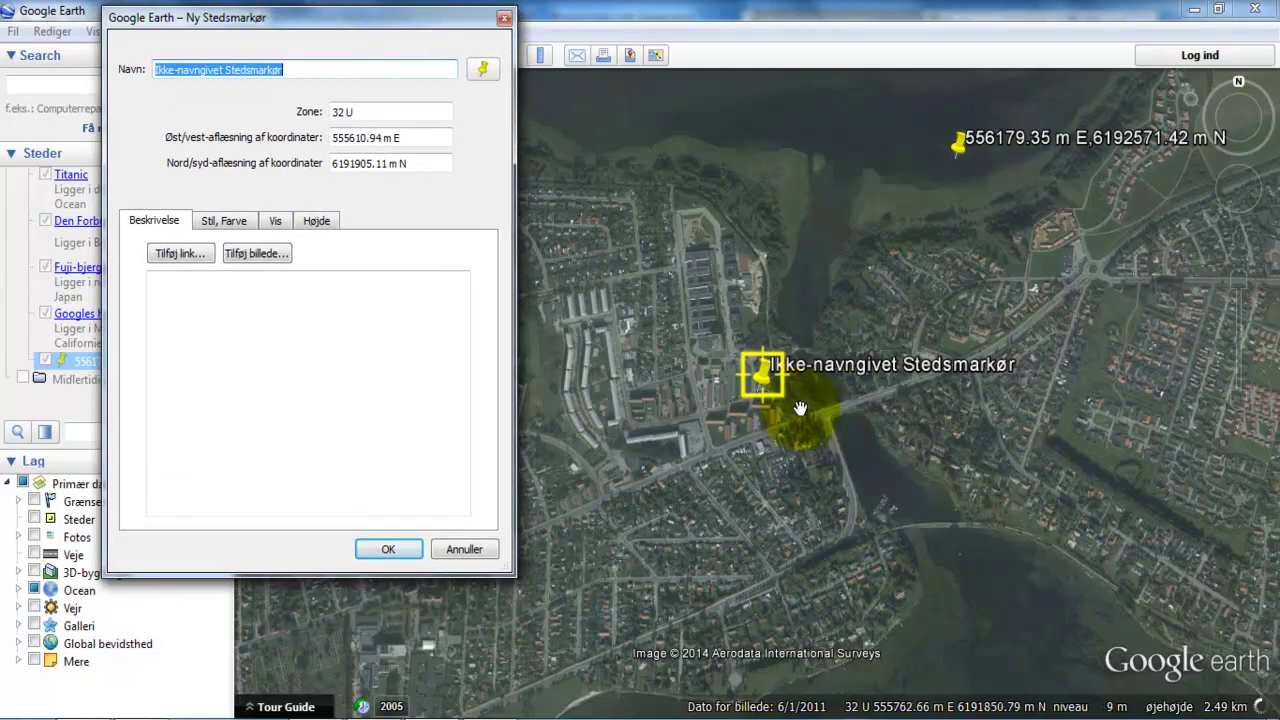
drag(763, 378, 310, 650)
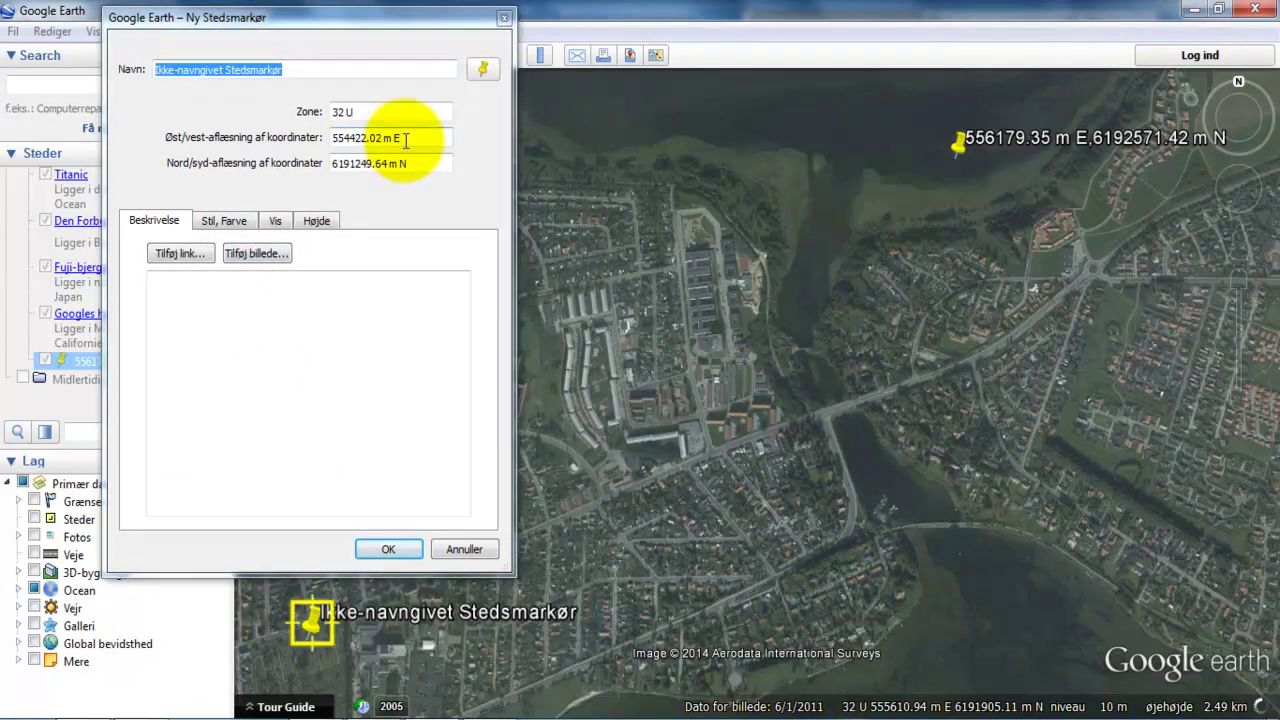
Step: Name the second placemark '554422.02 m E,6191249.64 m N' from its coordinates and save it
drag(405, 140, 323, 142)
key(ctrl+c)
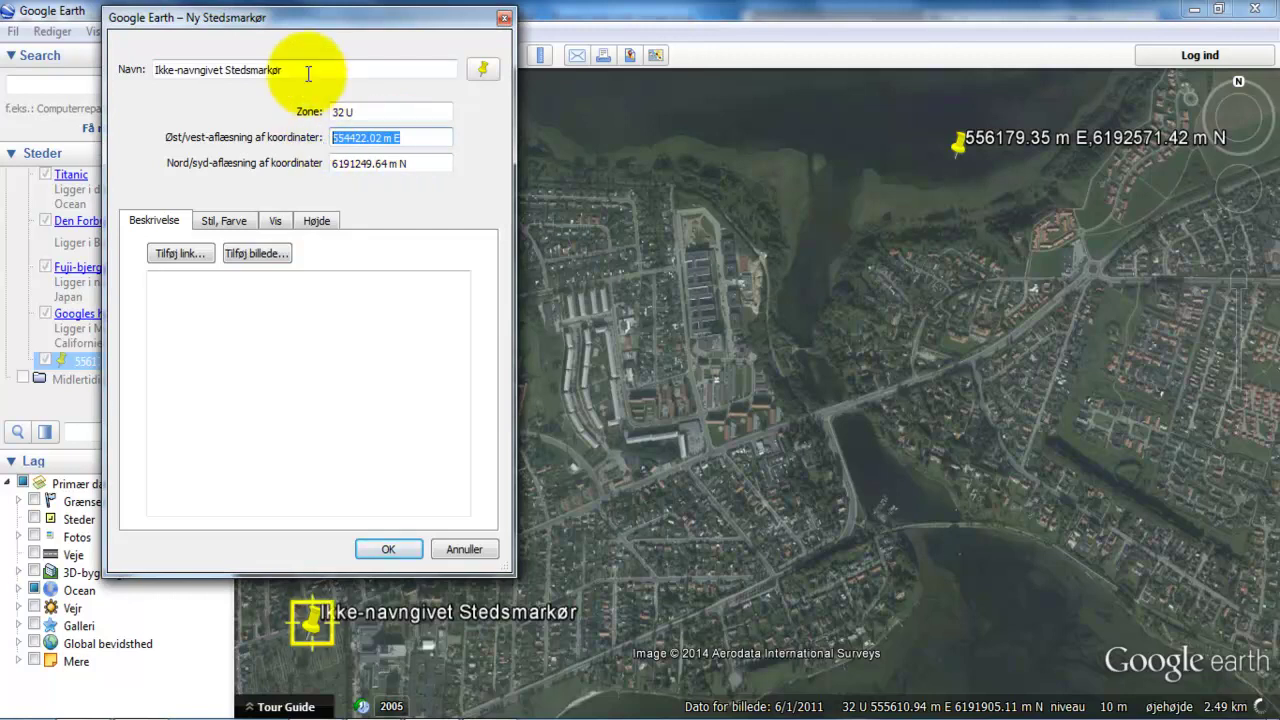
drag(309, 71, 146, 74)
key(ctrl+v)
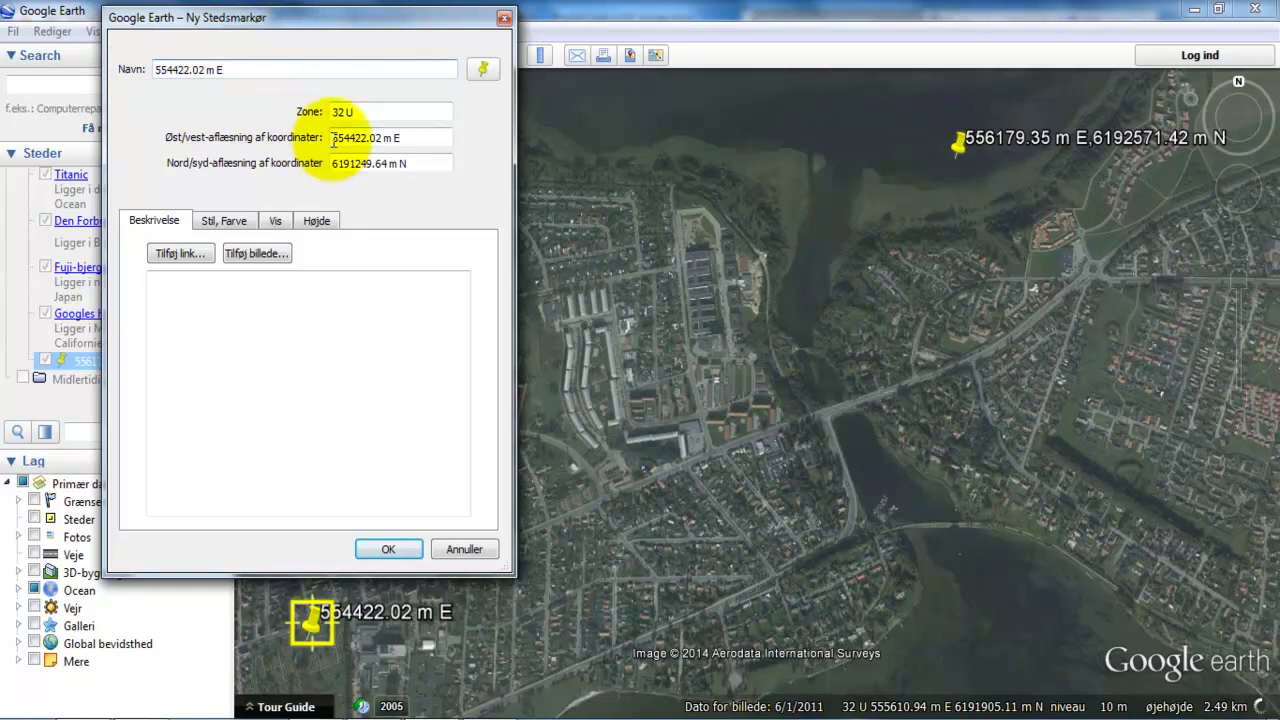
drag(450, 164, 307, 157)
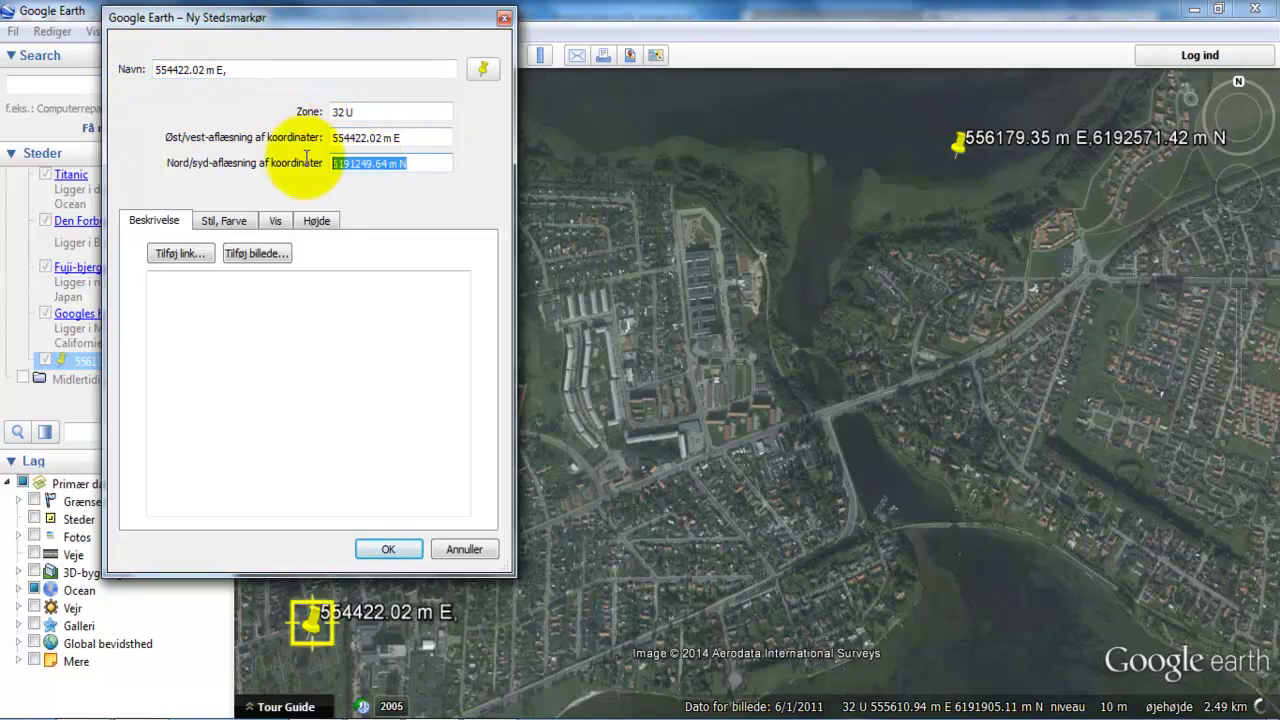
key(ctrl+c)
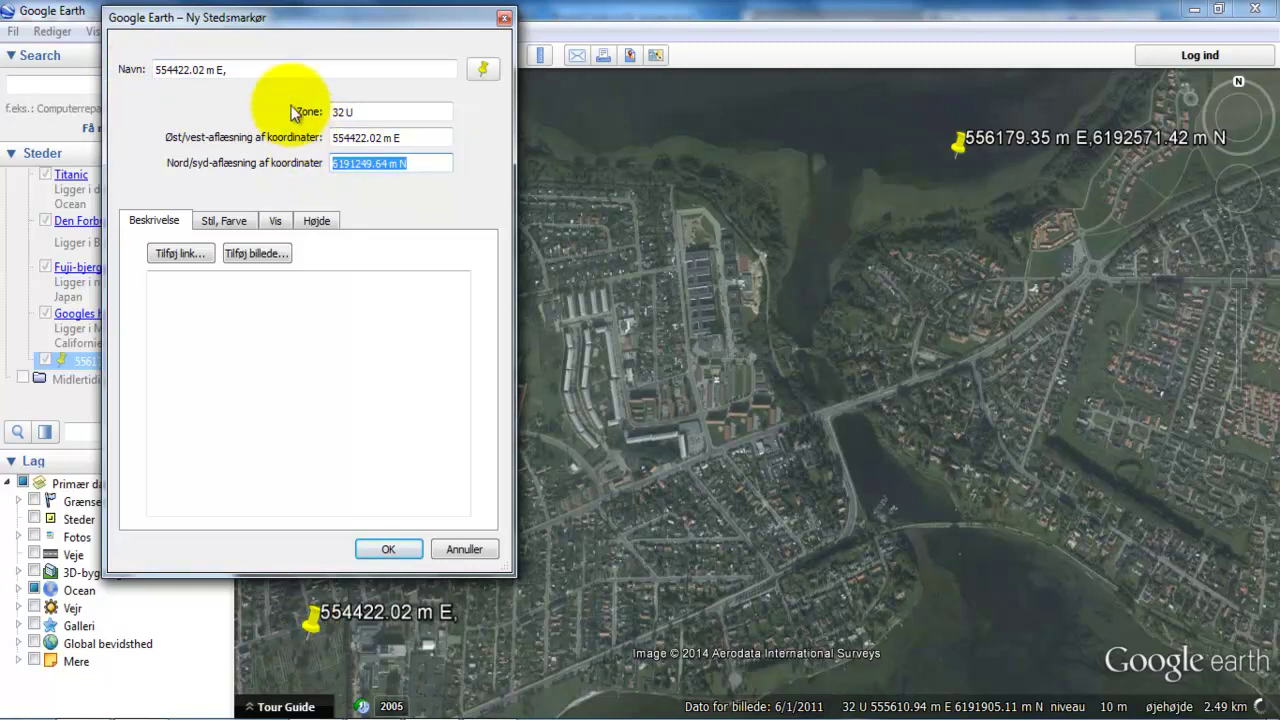
click(277, 70)
key(ctrl+v)
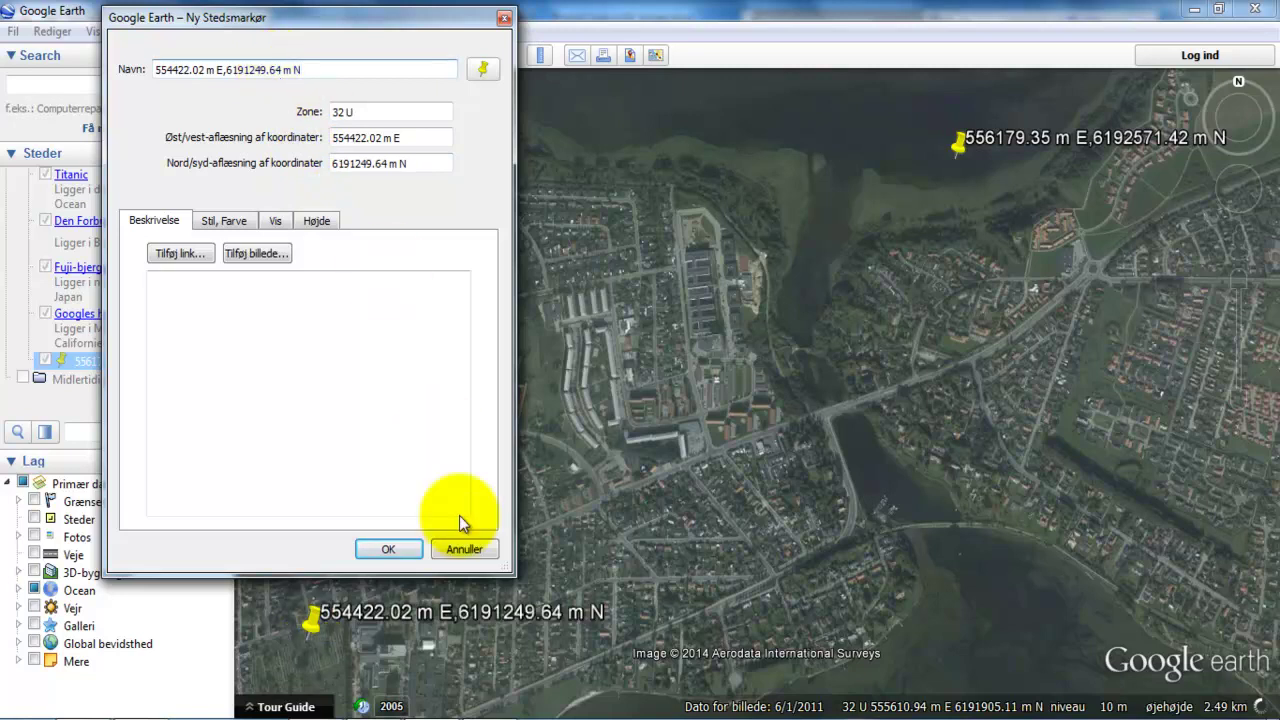
click(400, 545)
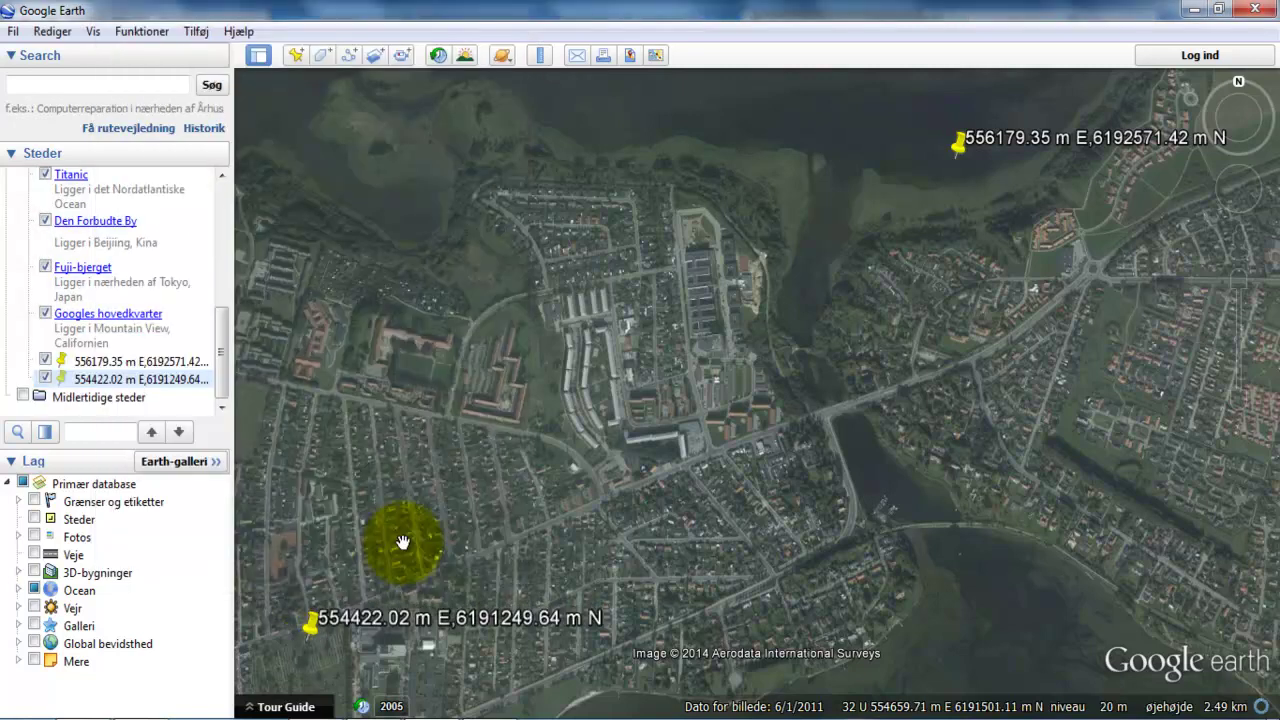
click(586, 300)
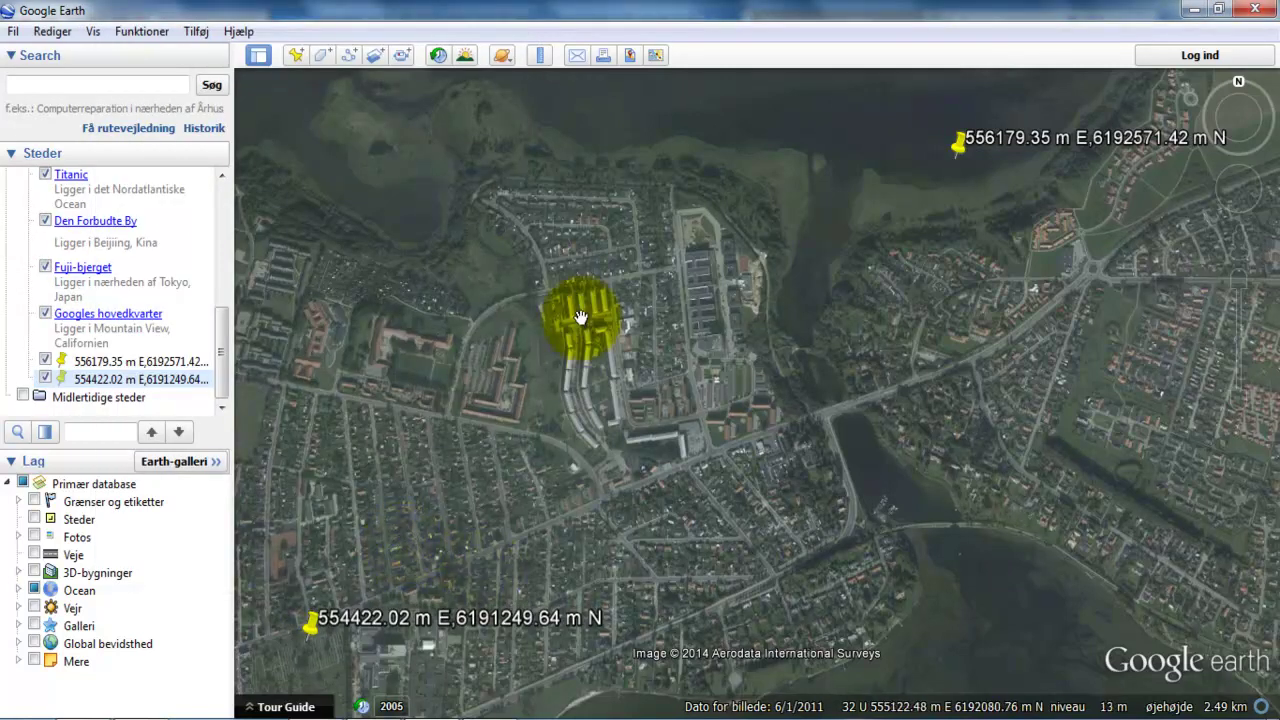